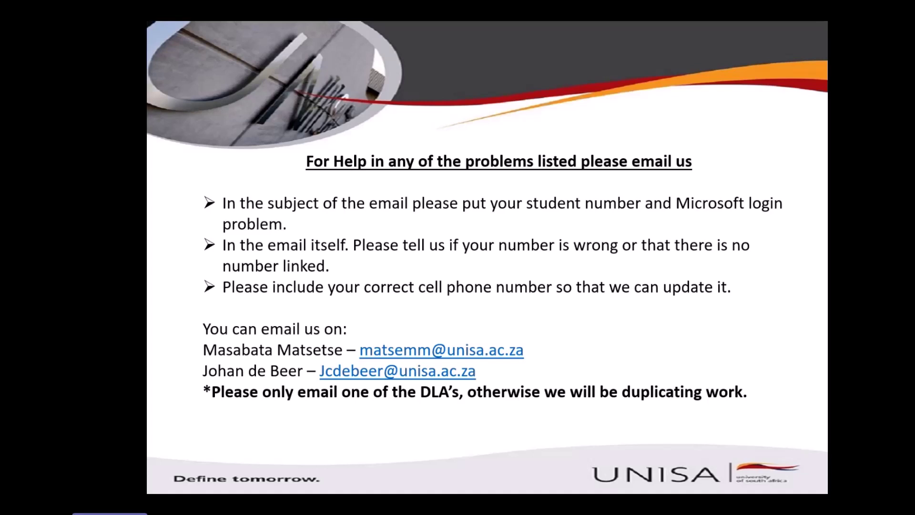
# Exit the PowerPoint slideshow to bring the browser's myModules sign-in page forward
pyautogui.hotkey('alt', 'Tab')
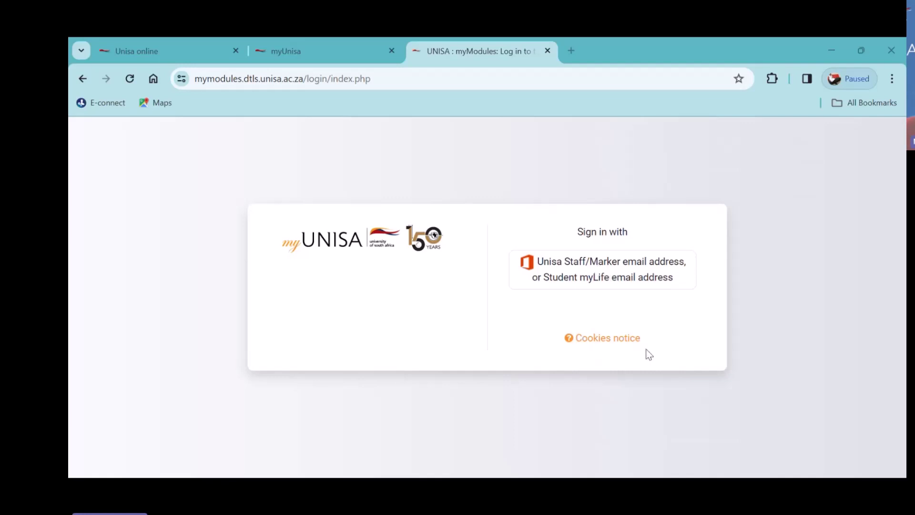
# Return the 'Unisa online' tab to the Google New Tab page
pyautogui.hotkey('ctrl', '1')
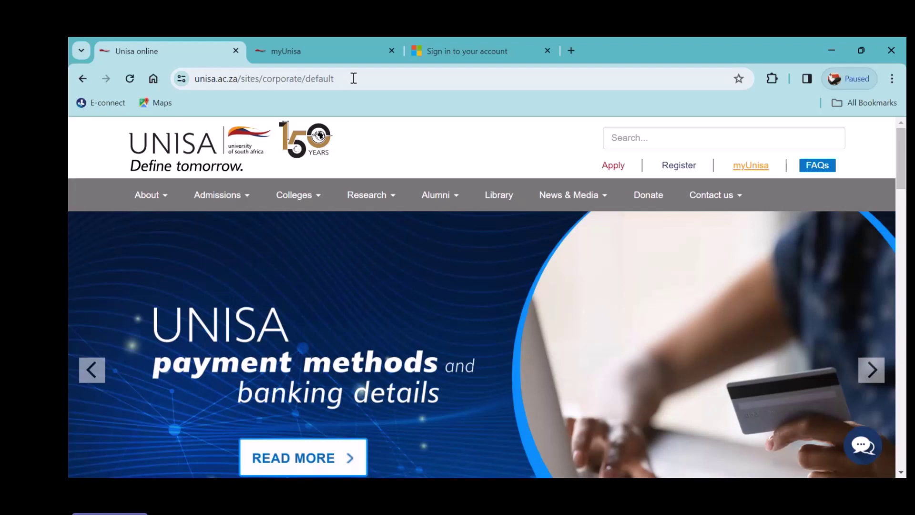
pyautogui.click(354, 79)
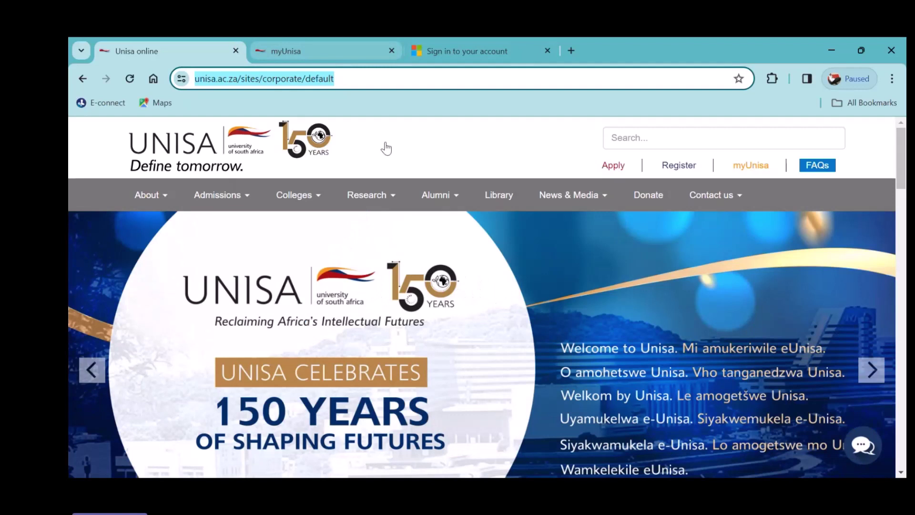
pyautogui.click(82, 80)
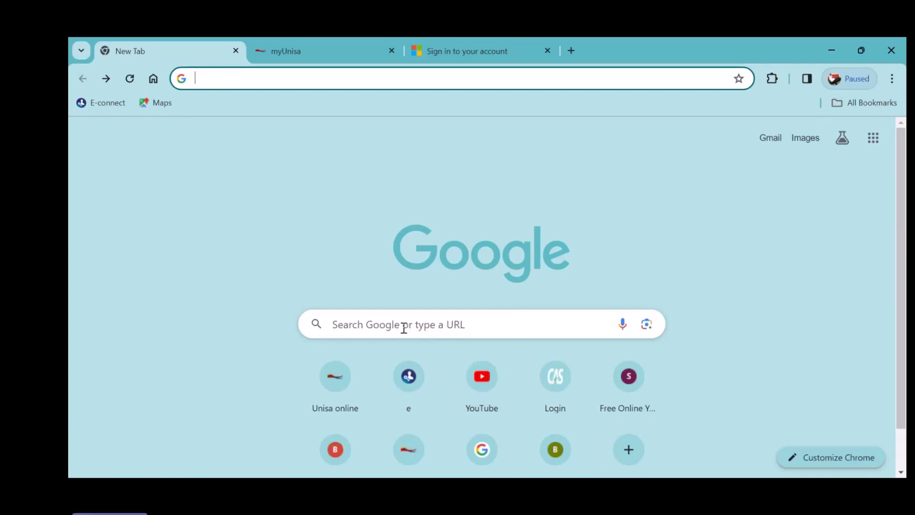
# Search Google for 'UNISA' and open the 'Unisa online' result
pyautogui.click(347, 323)
pyautogui.write('UNISA')
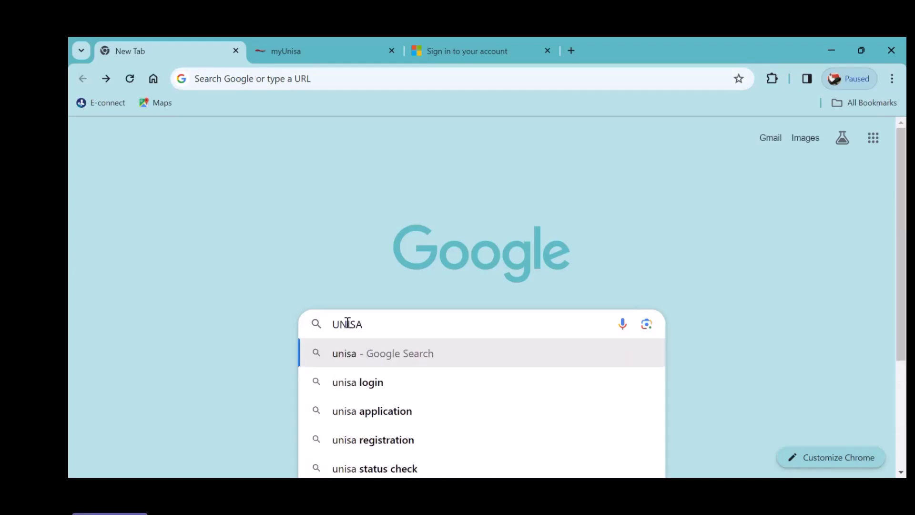
pyautogui.press('Return')
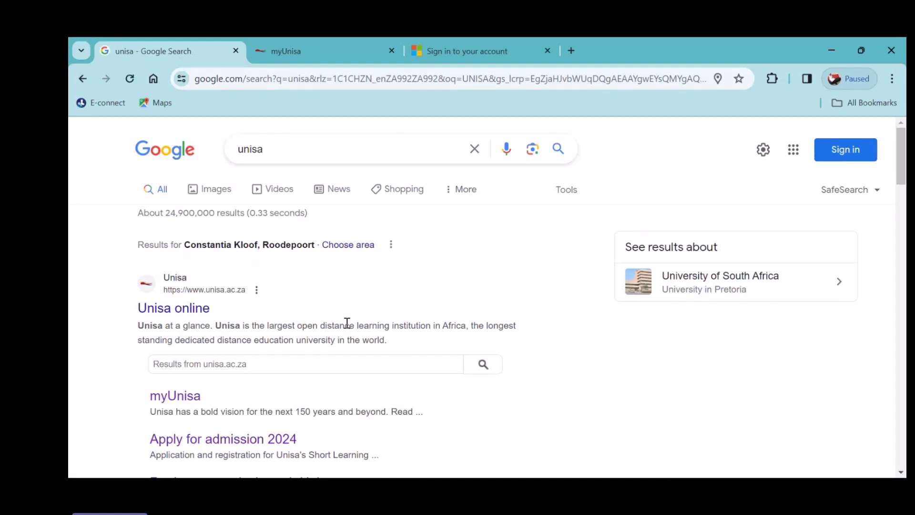
pyautogui.click(189, 316)
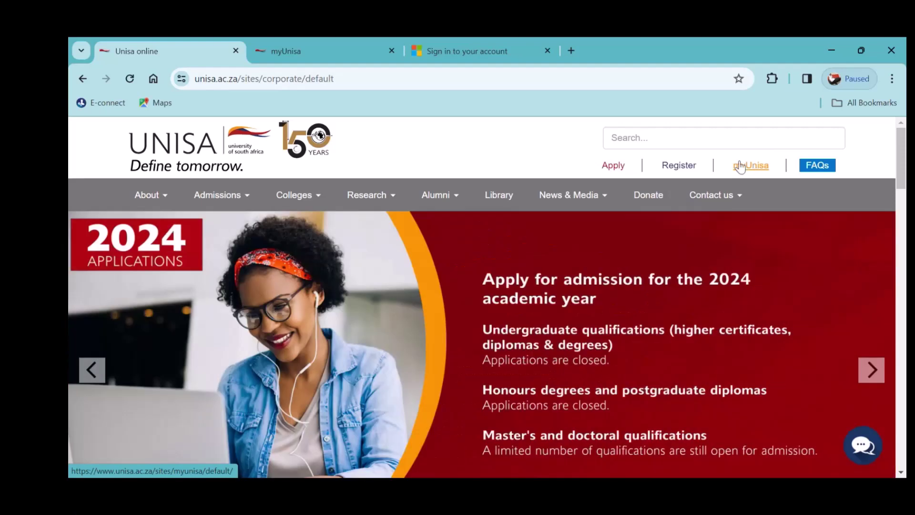
# Open myUnisa from the Unisa header and continue via 'Login to myModules'
pyautogui.click(739, 165)
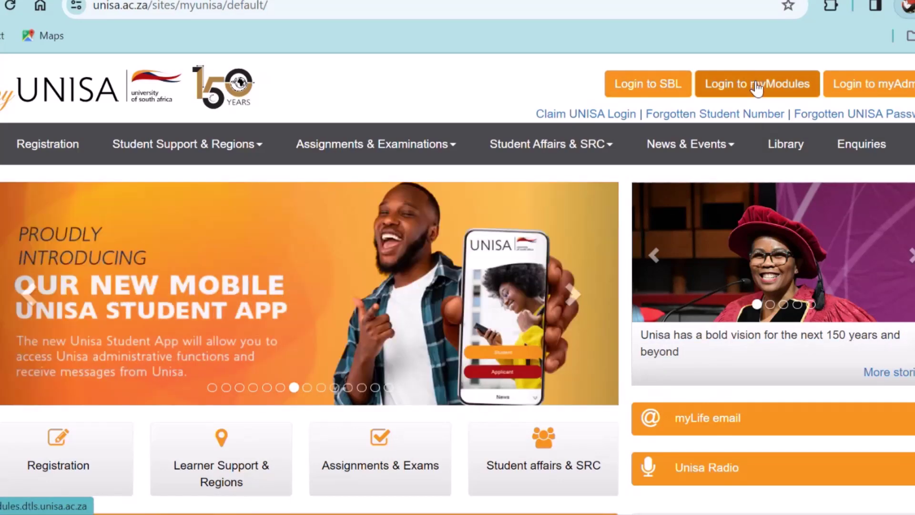
pyautogui.click(757, 89)
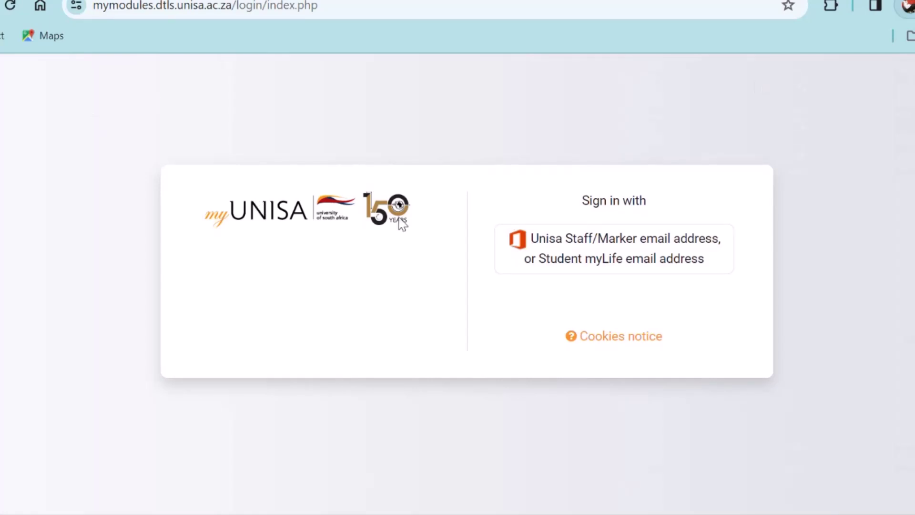
# Start the myLife email sign-in and choose 'Use another account' on Pick an account
pyautogui.click(634, 235)
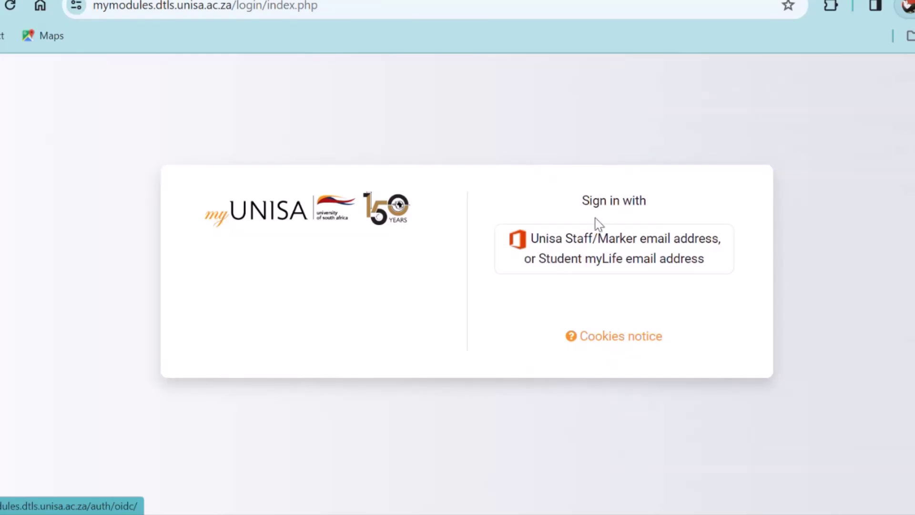
pyautogui.click(621, 239)
pyautogui.click(618, 248)
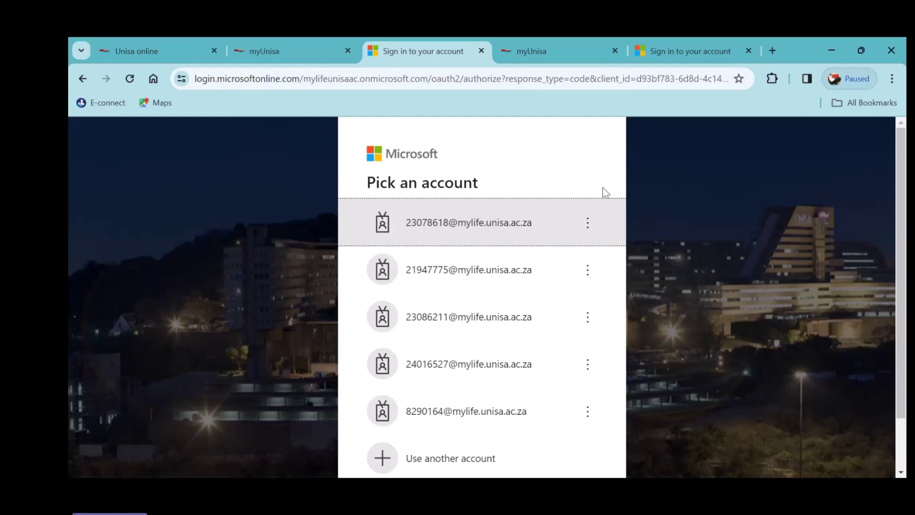
pyautogui.click(461, 454)
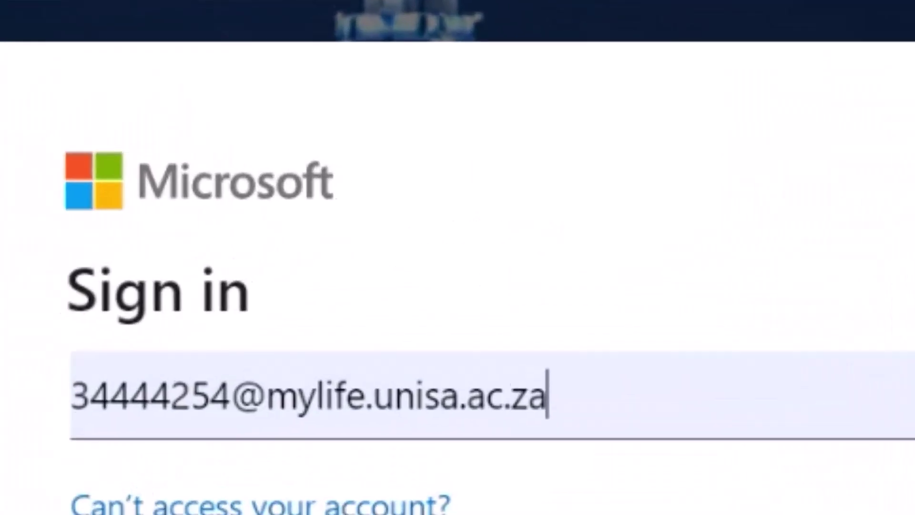
pyautogui.click(236, 404)
pyautogui.press('BackSpace')
pyautogui.press('BackSpace')
pyautogui.press('BackSpace')
pyautogui.press('BackSpace')
pyautogui.press('BackSpace')
pyautogui.press('BackSpace')
pyautogui.press('BackSpace')
pyautogui.press('BackSpace')
pyautogui.press('BackSpace')
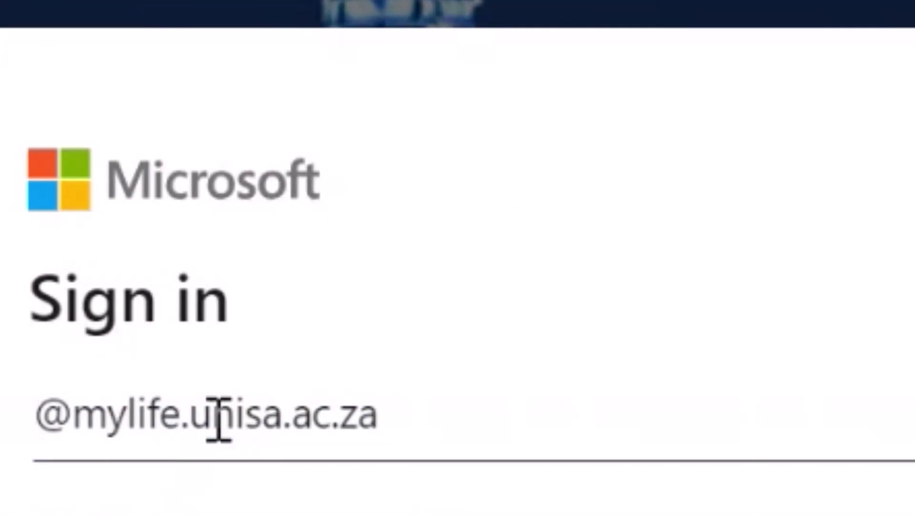
pyautogui.write('2')
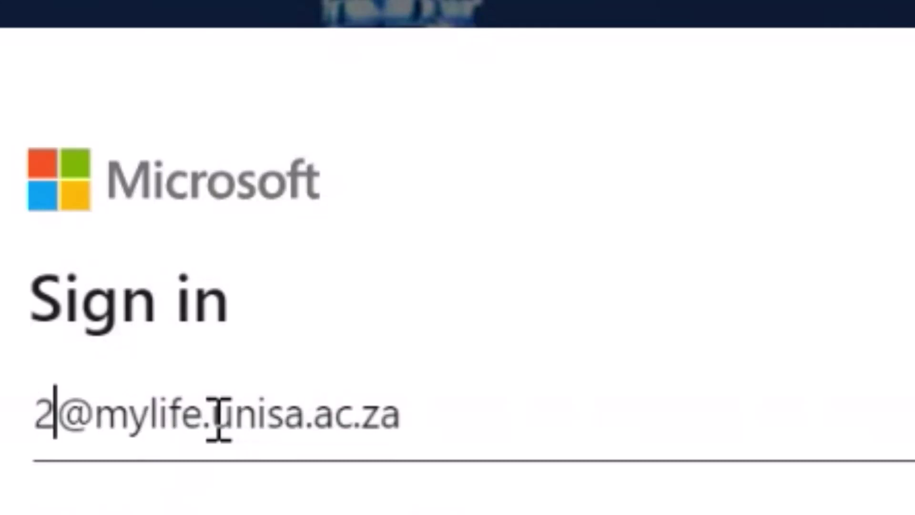
pyautogui.write('30')
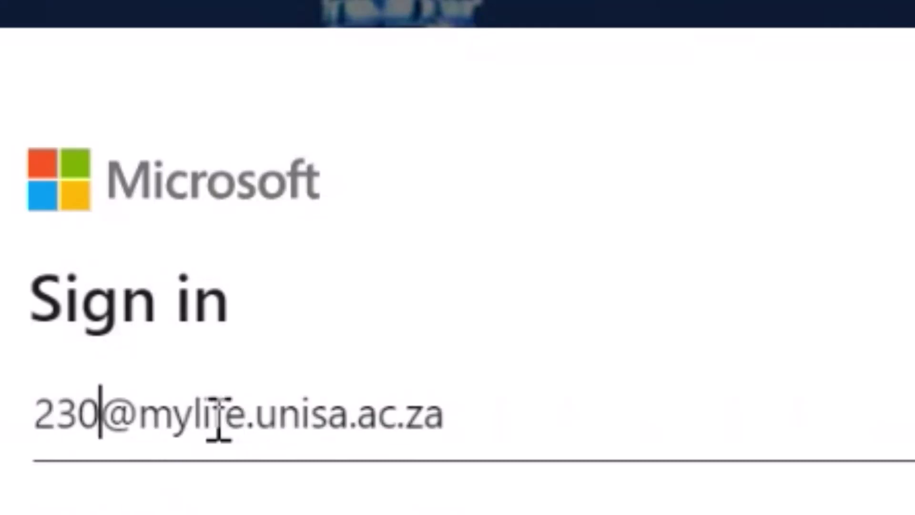
pyautogui.write('78')
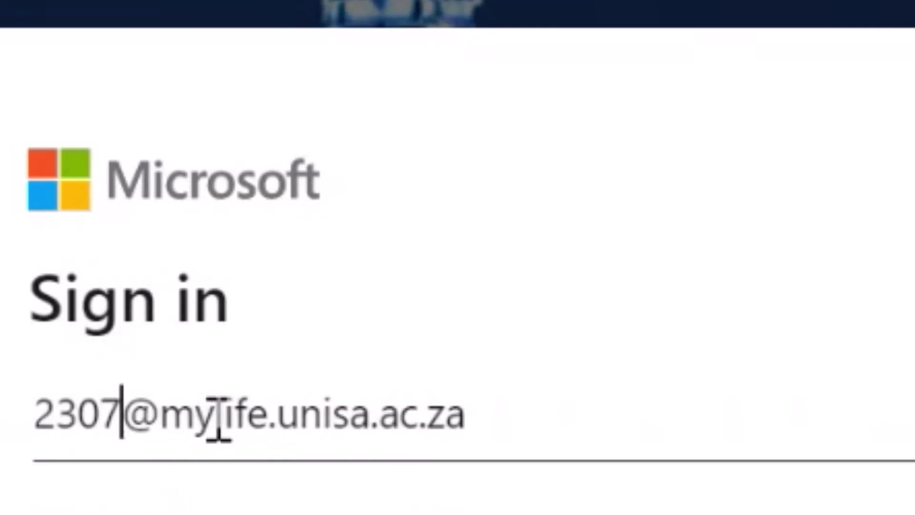
pyautogui.write('61')
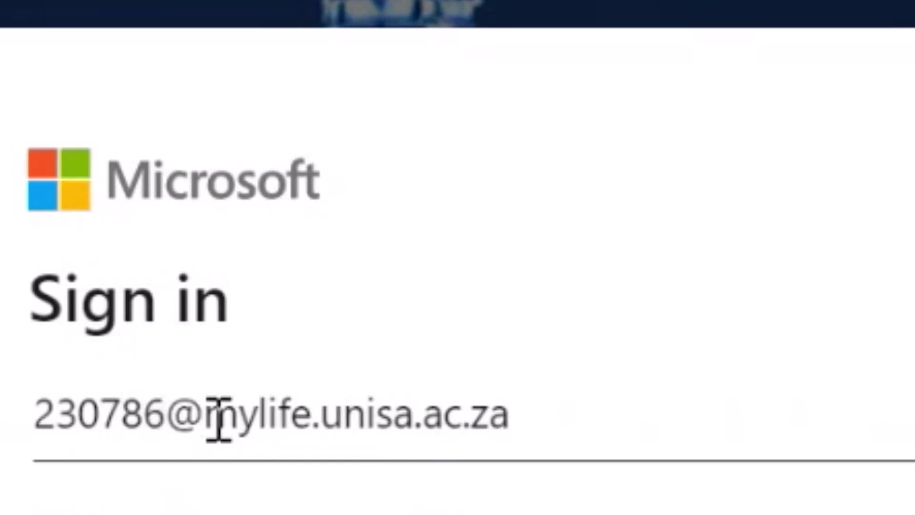
pyautogui.write('8')
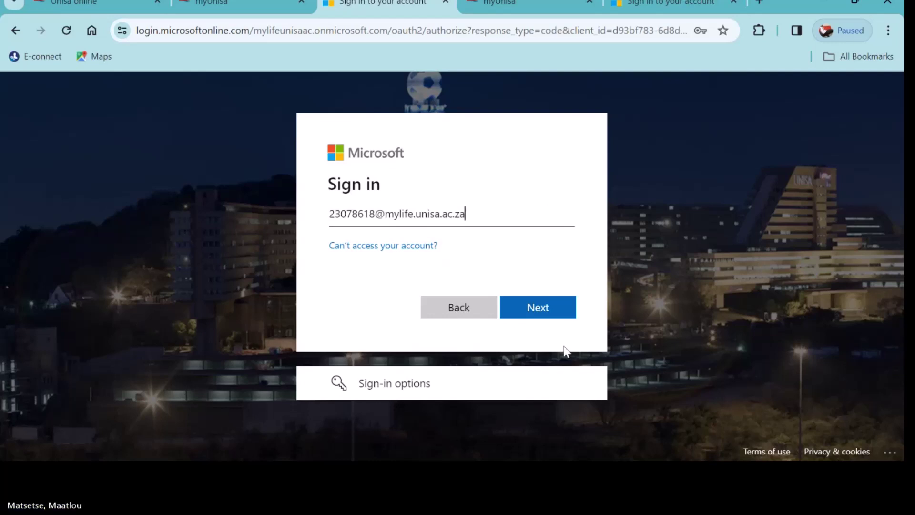
# Submit the myLife address with Next to reach the Enter password page
pyautogui.click(551, 315)
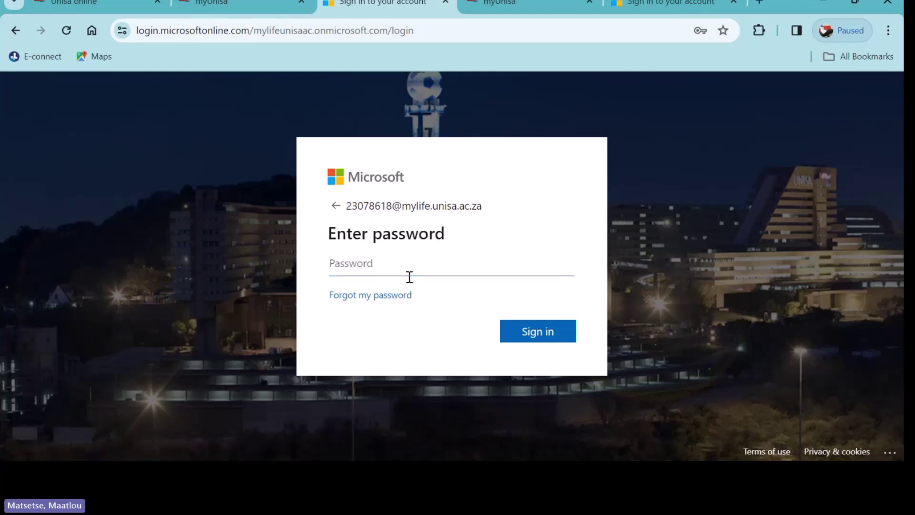
# Type the account password into the Password field and sign in
pyautogui.click(368, 262)
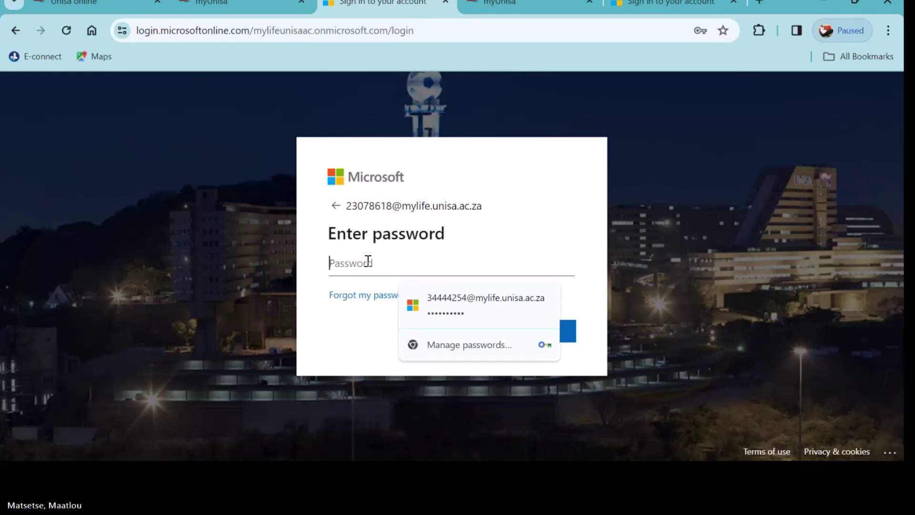
pyautogui.write('••')
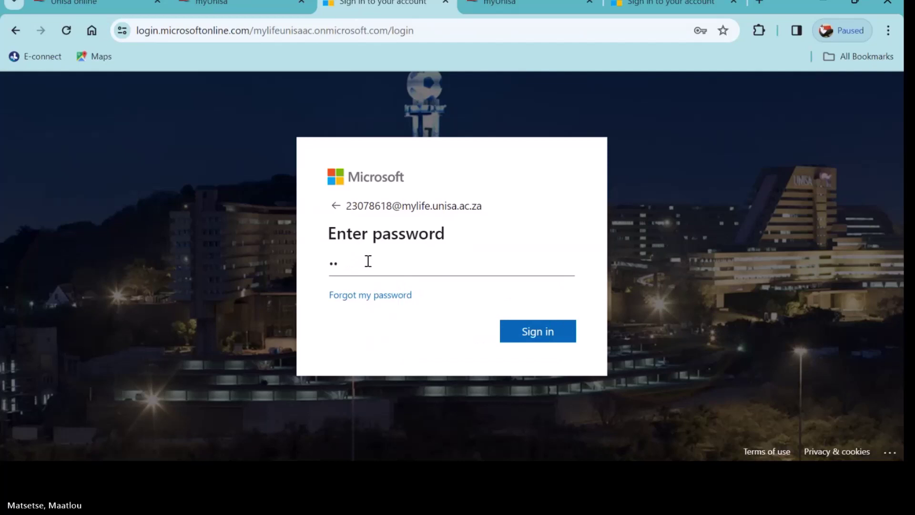
pyautogui.write('•••')
pyautogui.write('•••')
pyautogui.click(524, 330)
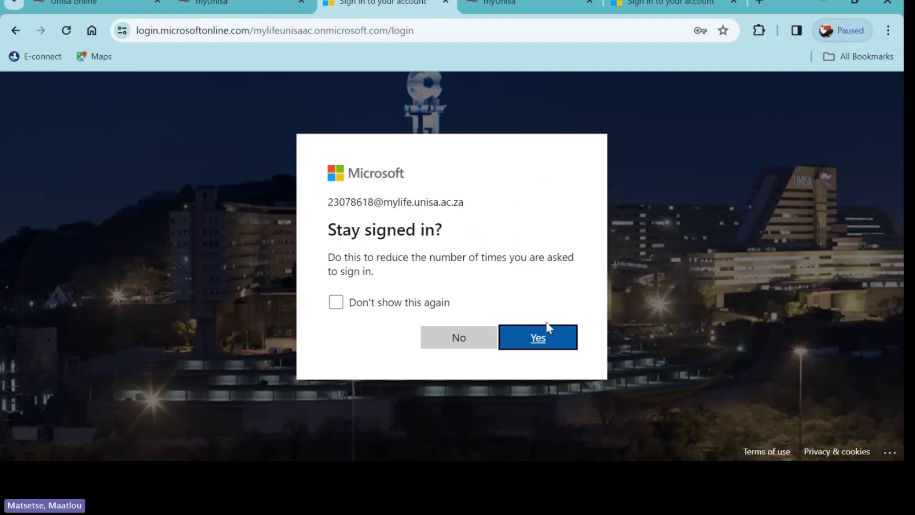
# Answer No to 'Stay signed in?' and expand the myModules dropdown on the dashboard
pyautogui.click(459, 340)
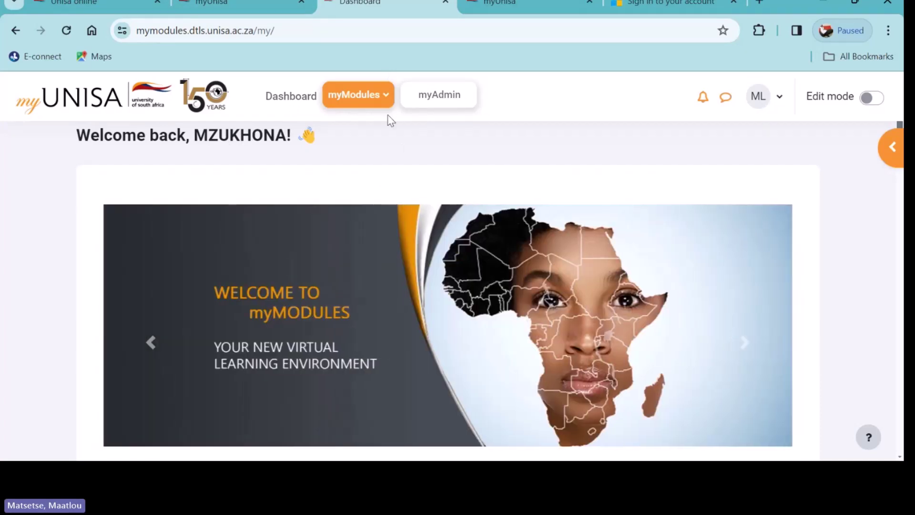
pyautogui.click(387, 101)
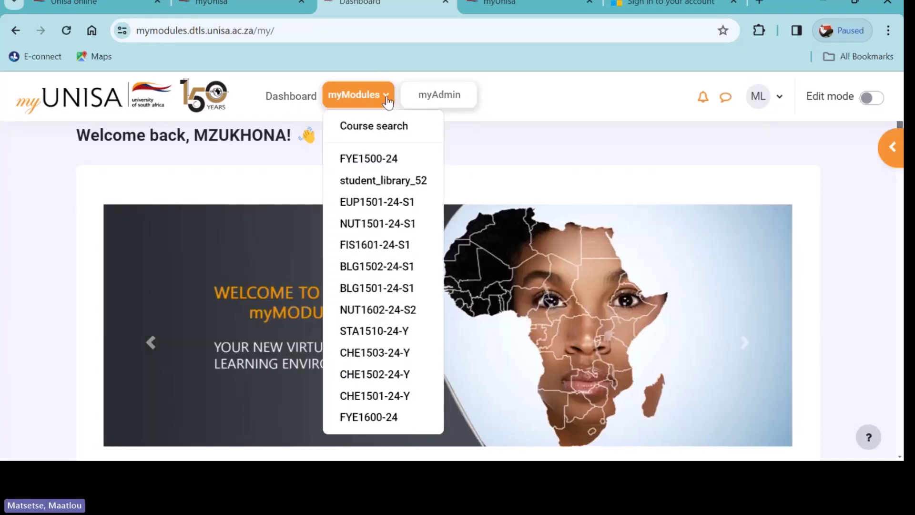